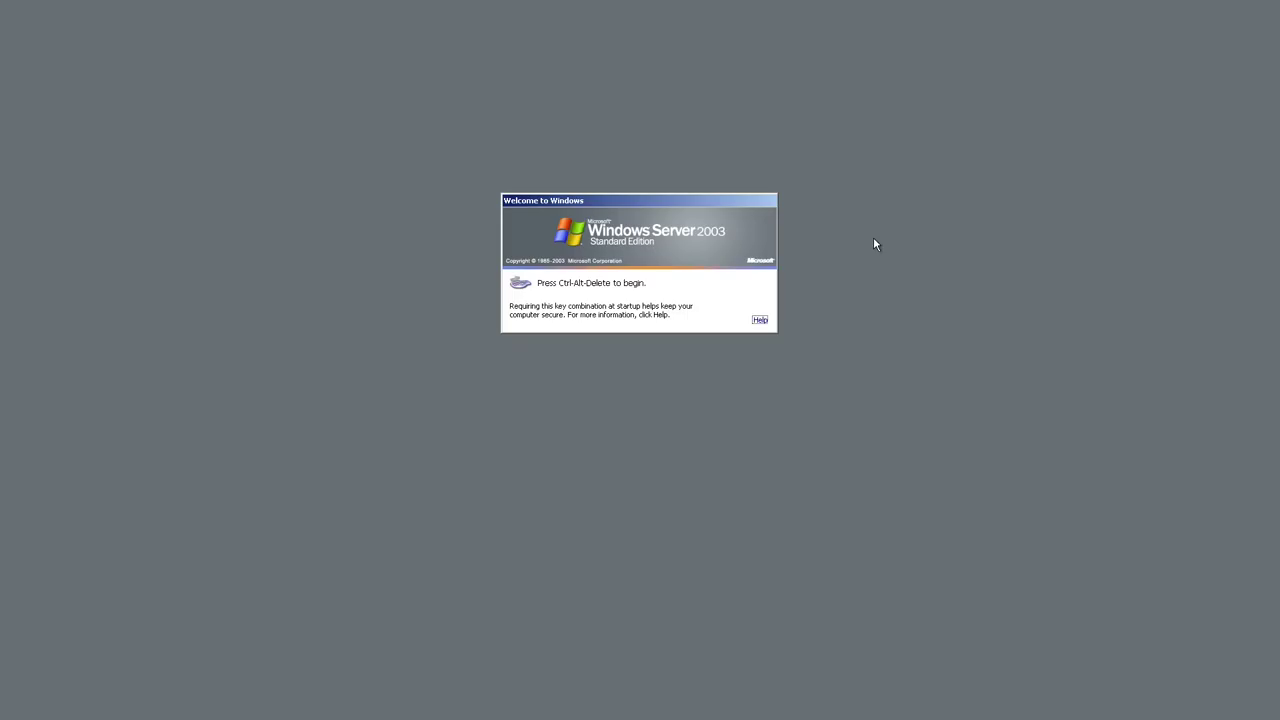
- Log on as Administrator and give Shutdown Event Tracker Problem ID 1 with a short comment
key(ctrl+alt+Delete)
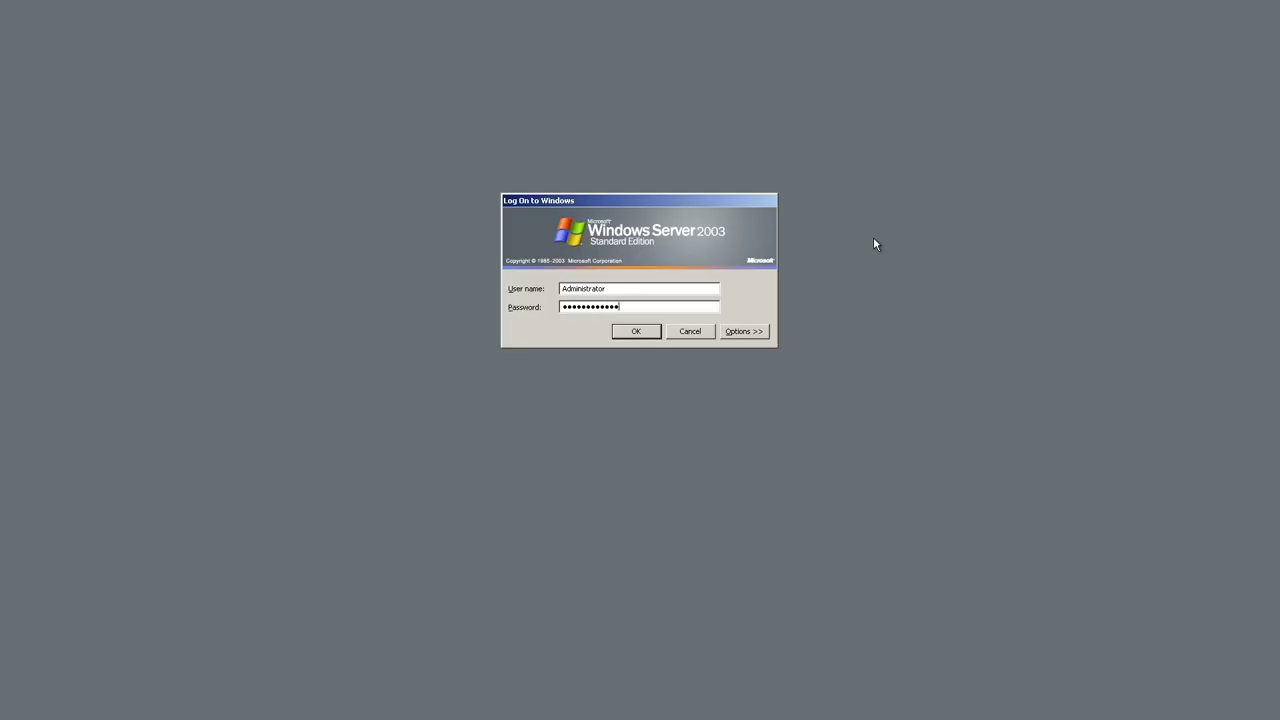
key(Return)
key(Tab)
text(1)
key(Tab)
text(asdfasdfasdf)
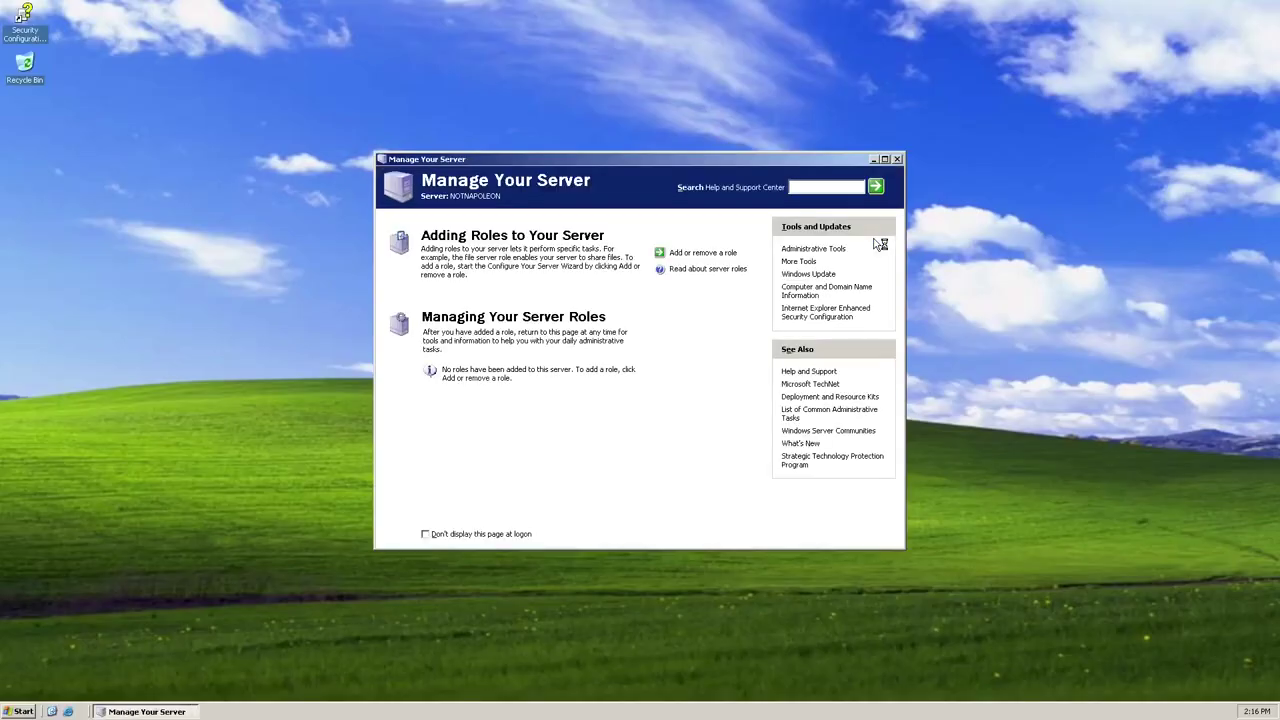
- Stop Manage Your Server showing at logon, close it, and open Display Properties' Desktop settings
click(445, 536)
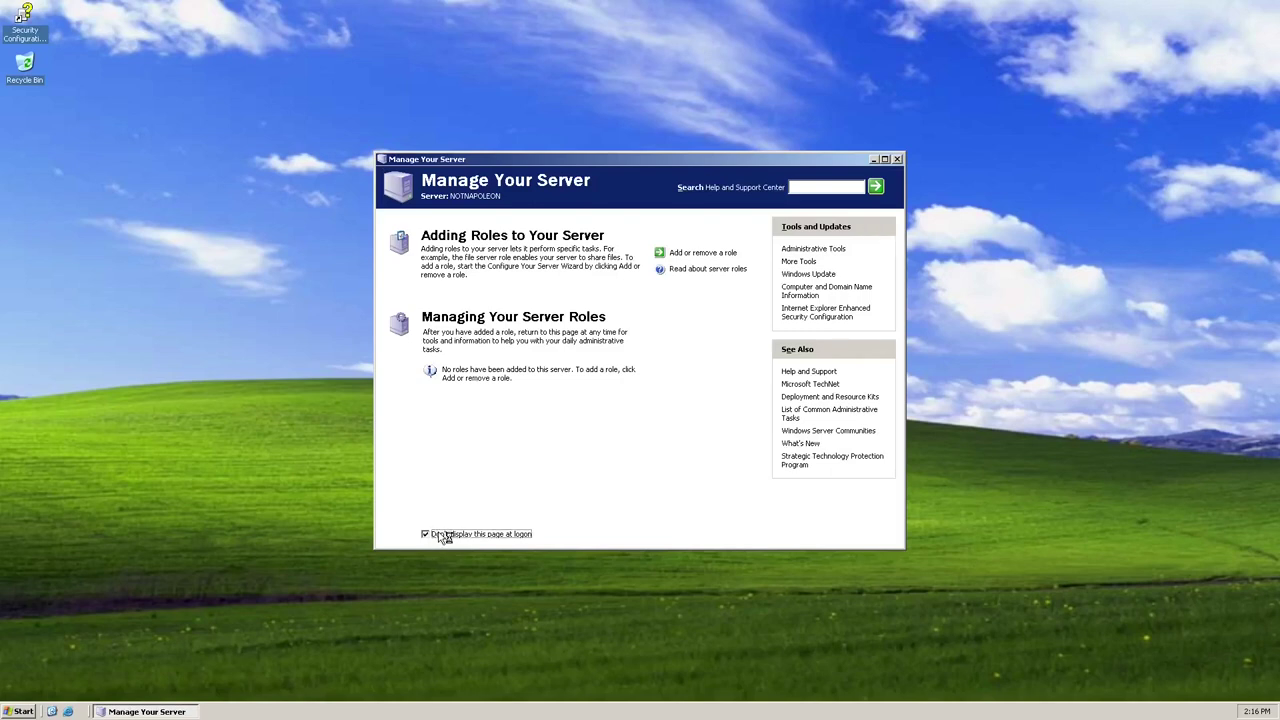
click(897, 159)
right_click(511, 300)
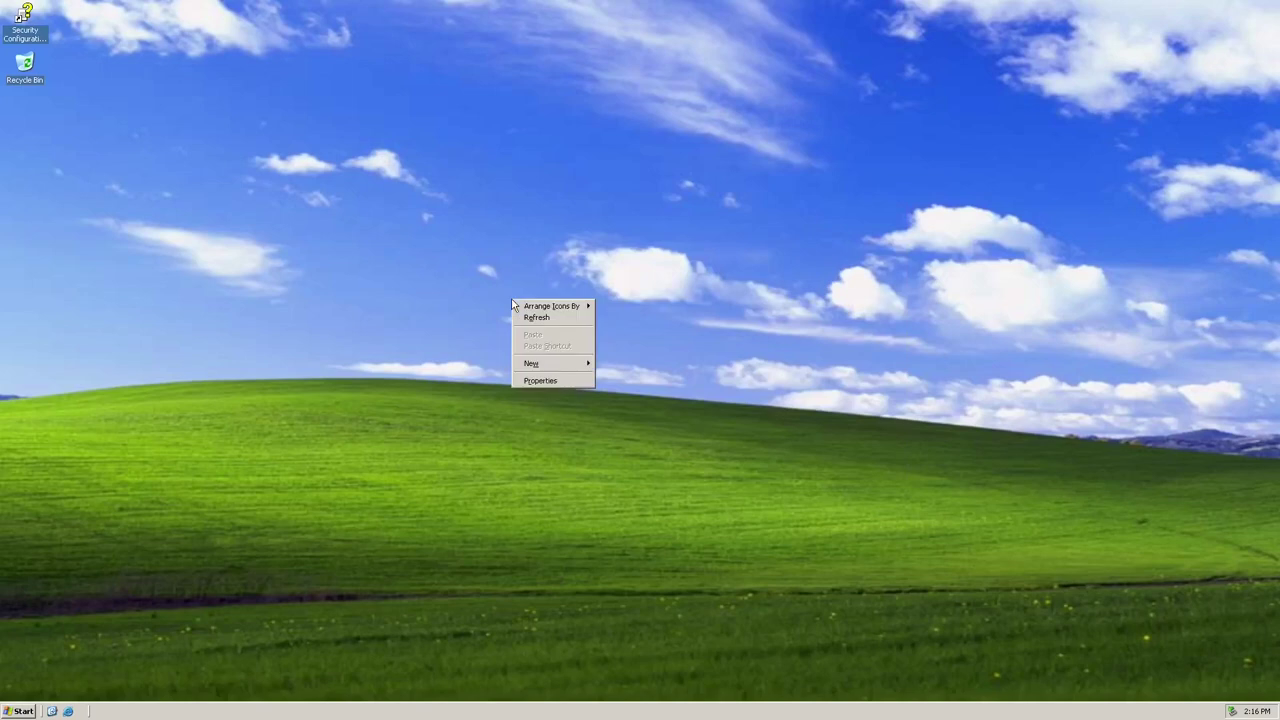
click(545, 381)
drag(222, 118, 884, 203)
click(838, 216)
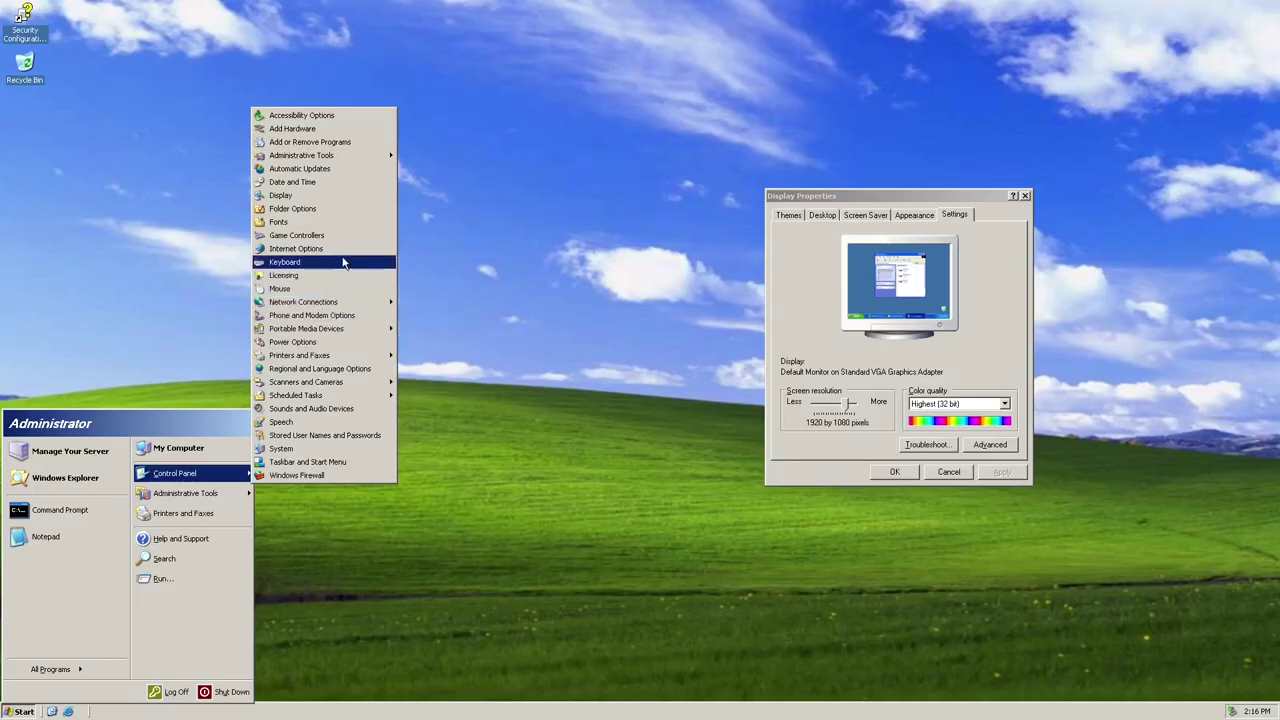
- Open and cancel Keyboard settings in Control Panel, then launch Windows Firewall
click(342, 259)
click(301, 401)
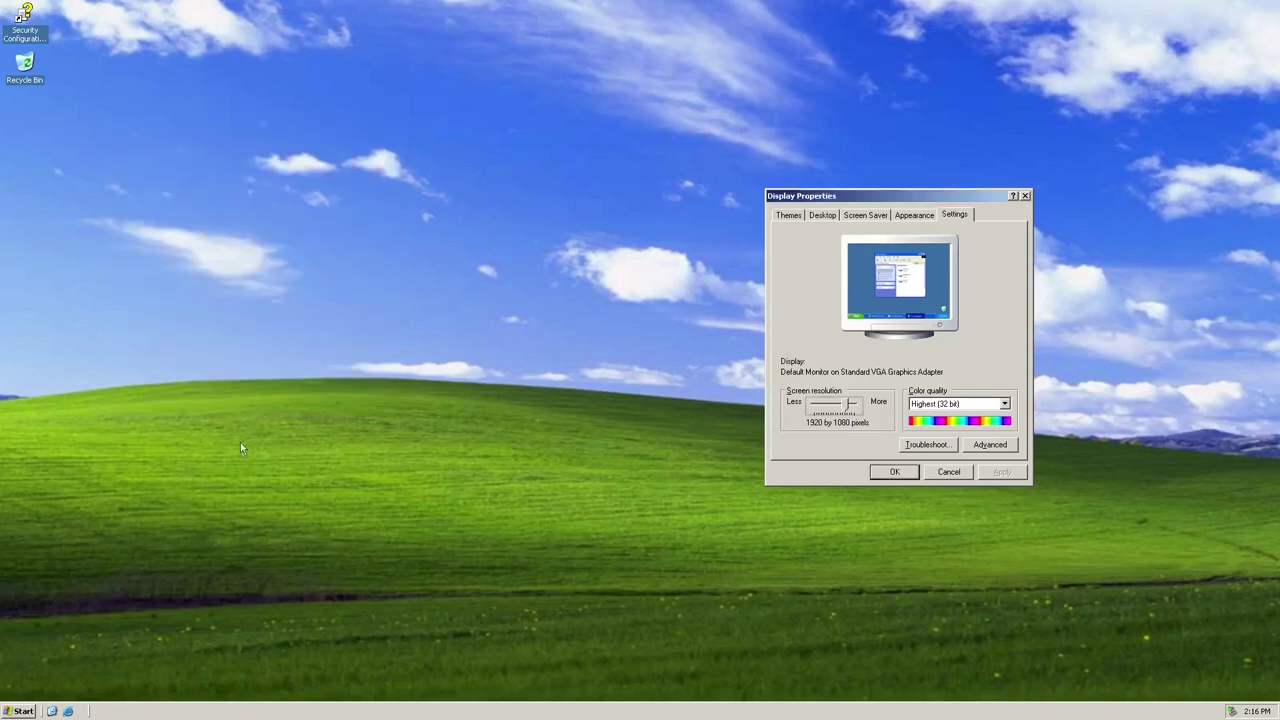
click(22, 711)
mouse_move(228, 472)
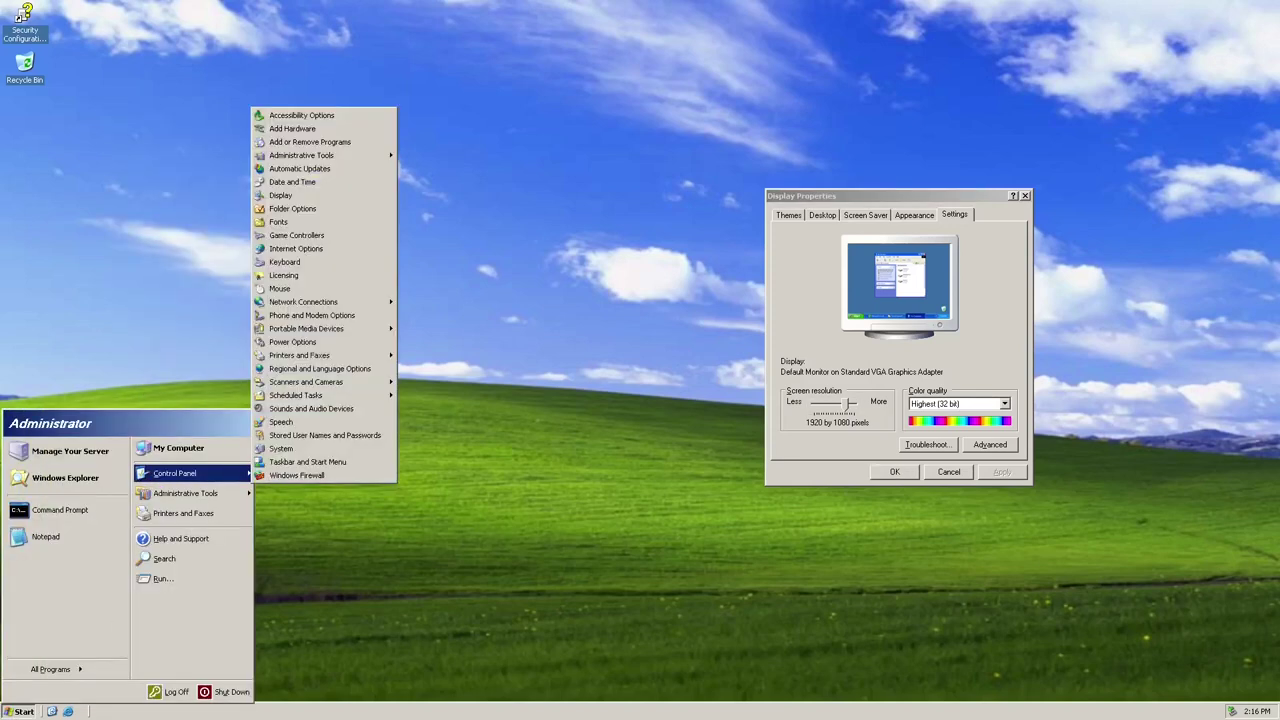
click(303, 474)
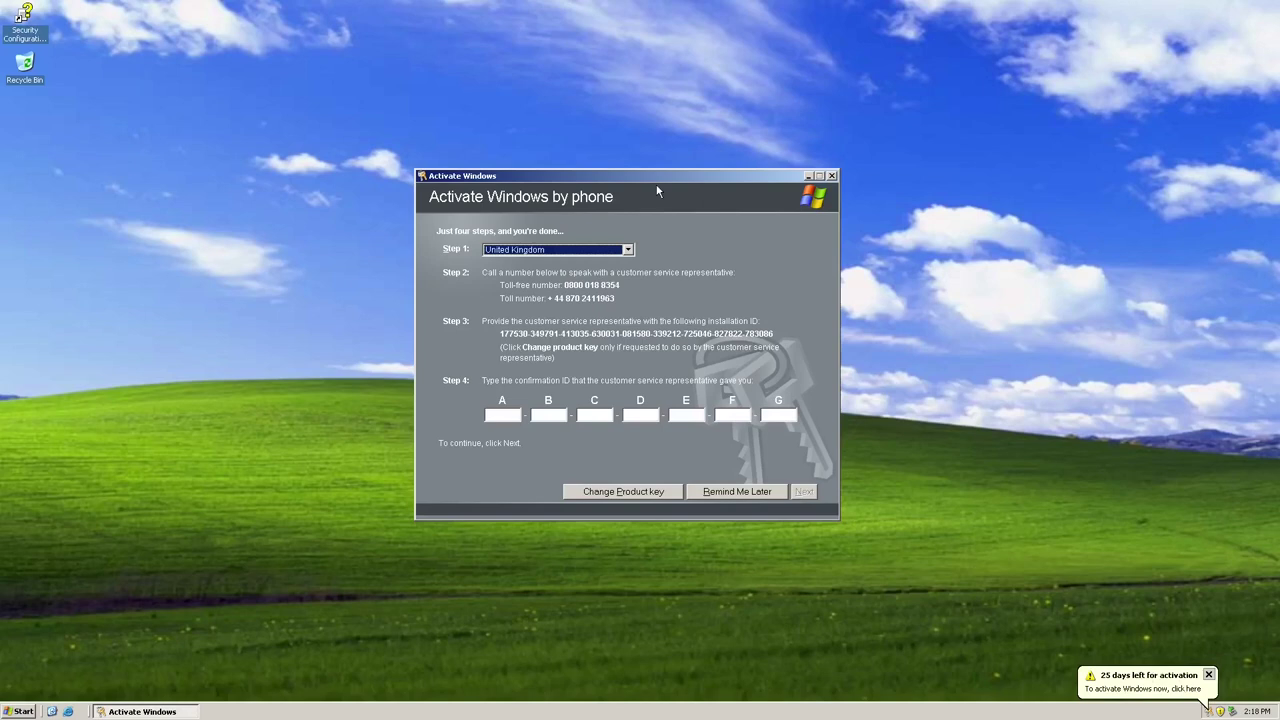
- Nudge the activation dialog slightly down and to the right
drag(668, 183, 681, 192)
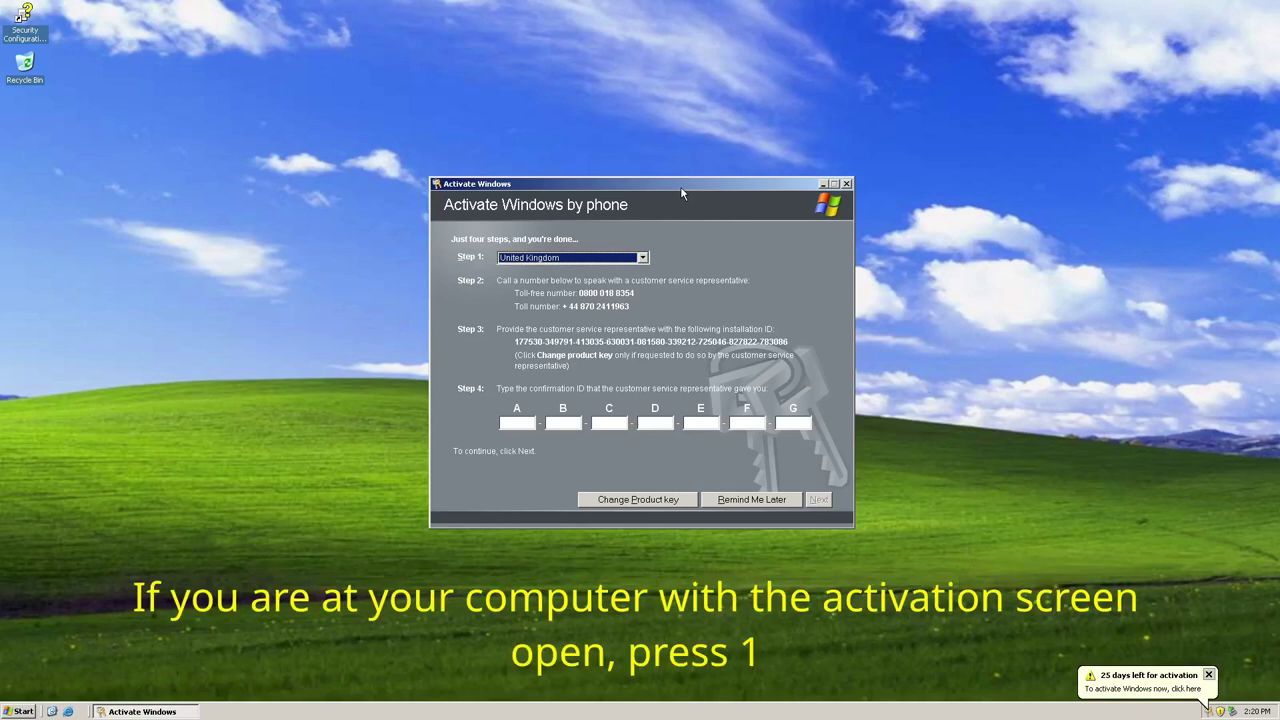
click(531, 419)
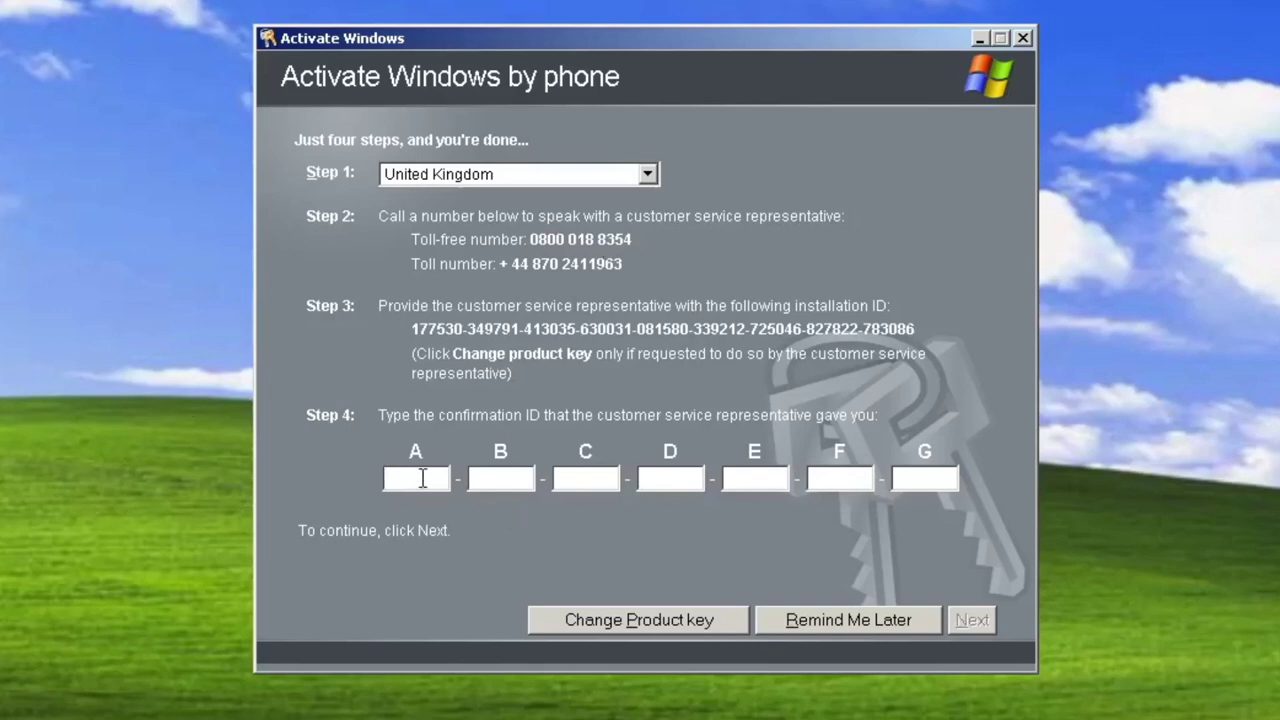
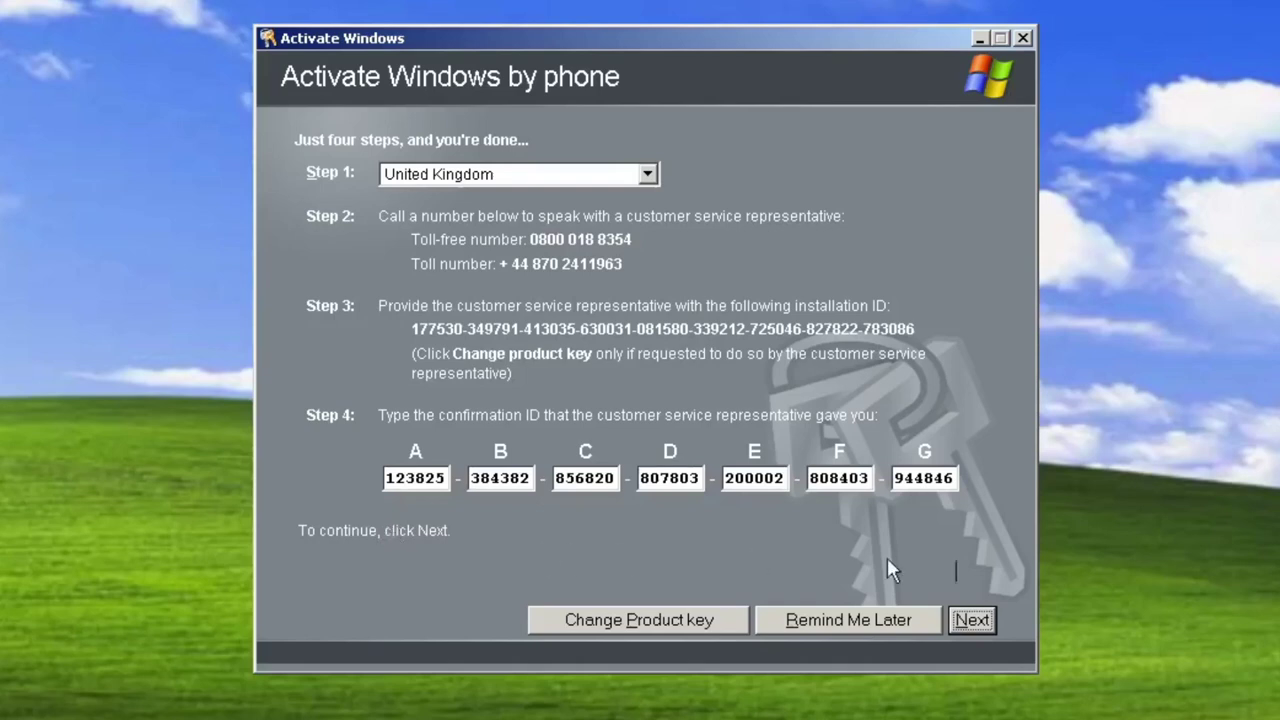
- Submit the confirmation ID and finish the wizard from the Thank You page
click(975, 621)
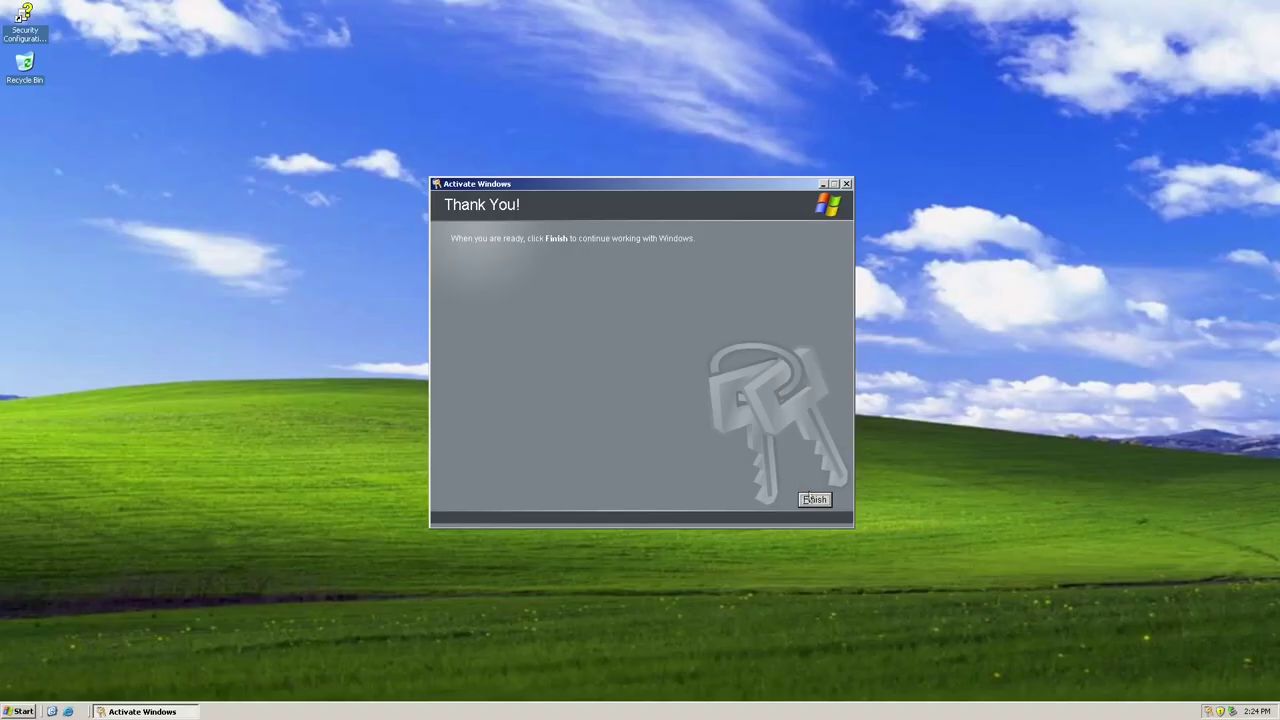
click(965, 620)
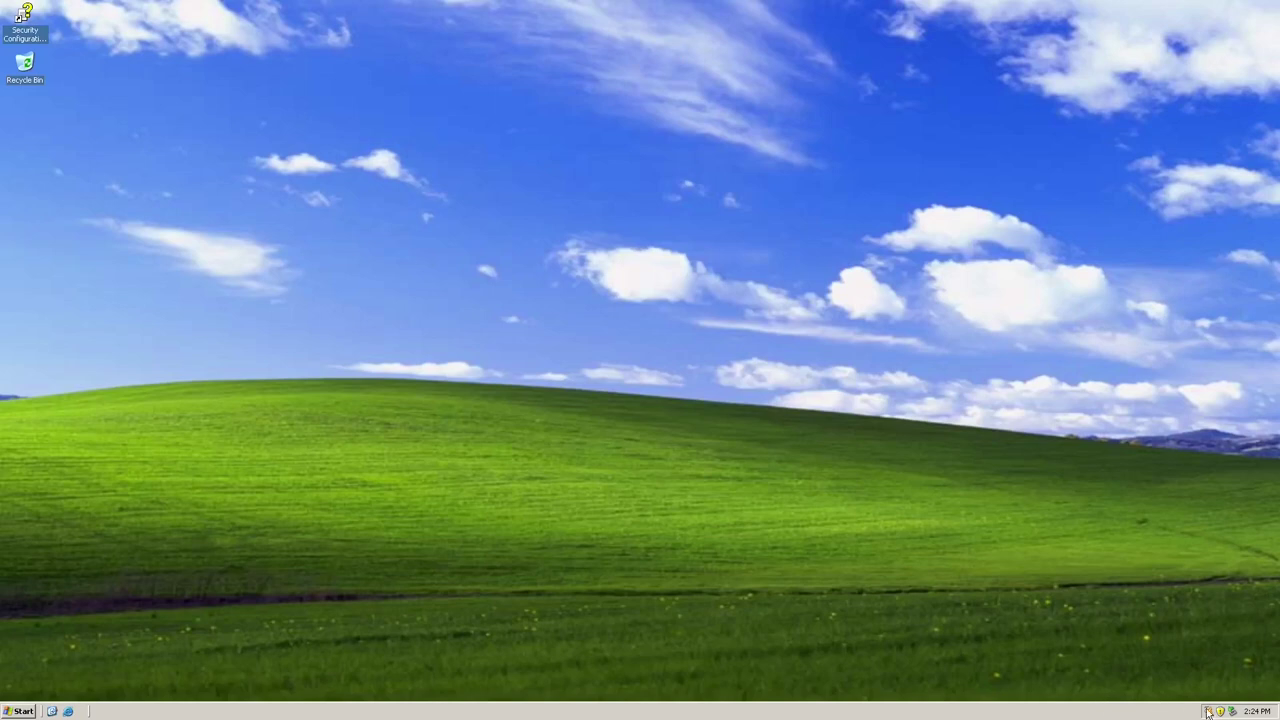
mouse_move(1208, 712)
- Restart the server with a shutdown comment, then log back on with the Administrator password
click(24, 711)
click(225, 691)
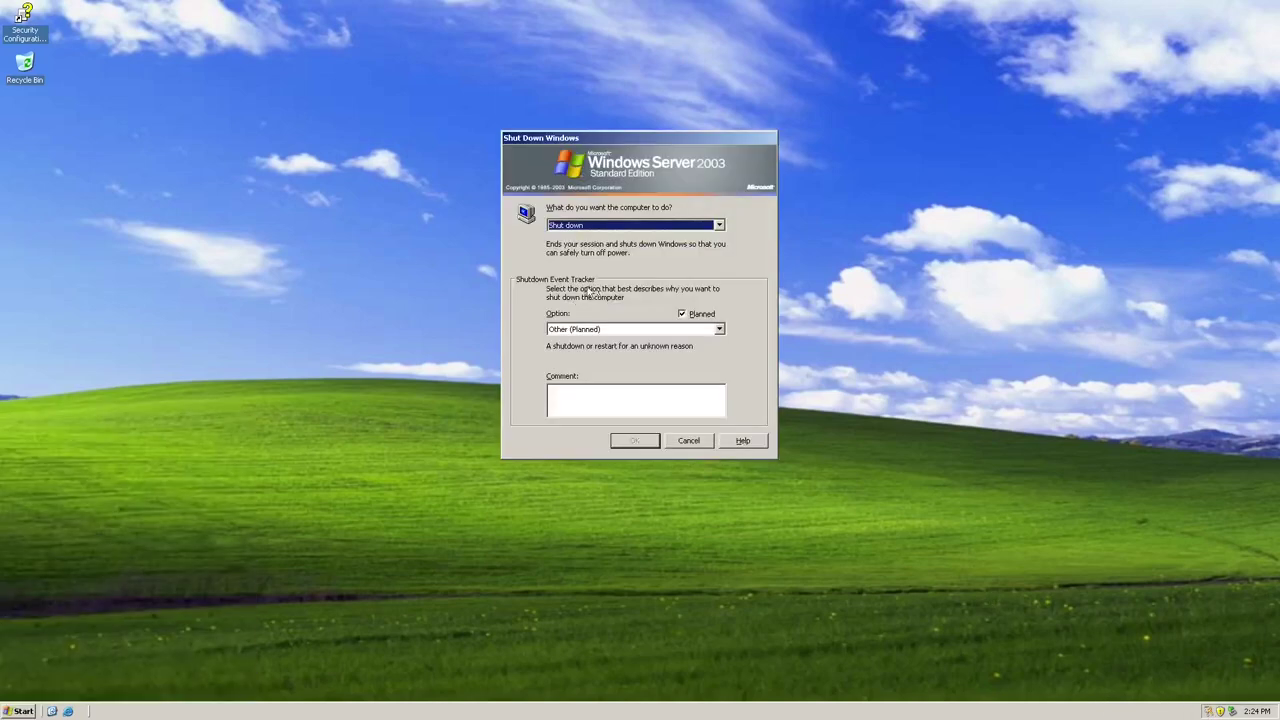
click(673, 226)
click(665, 254)
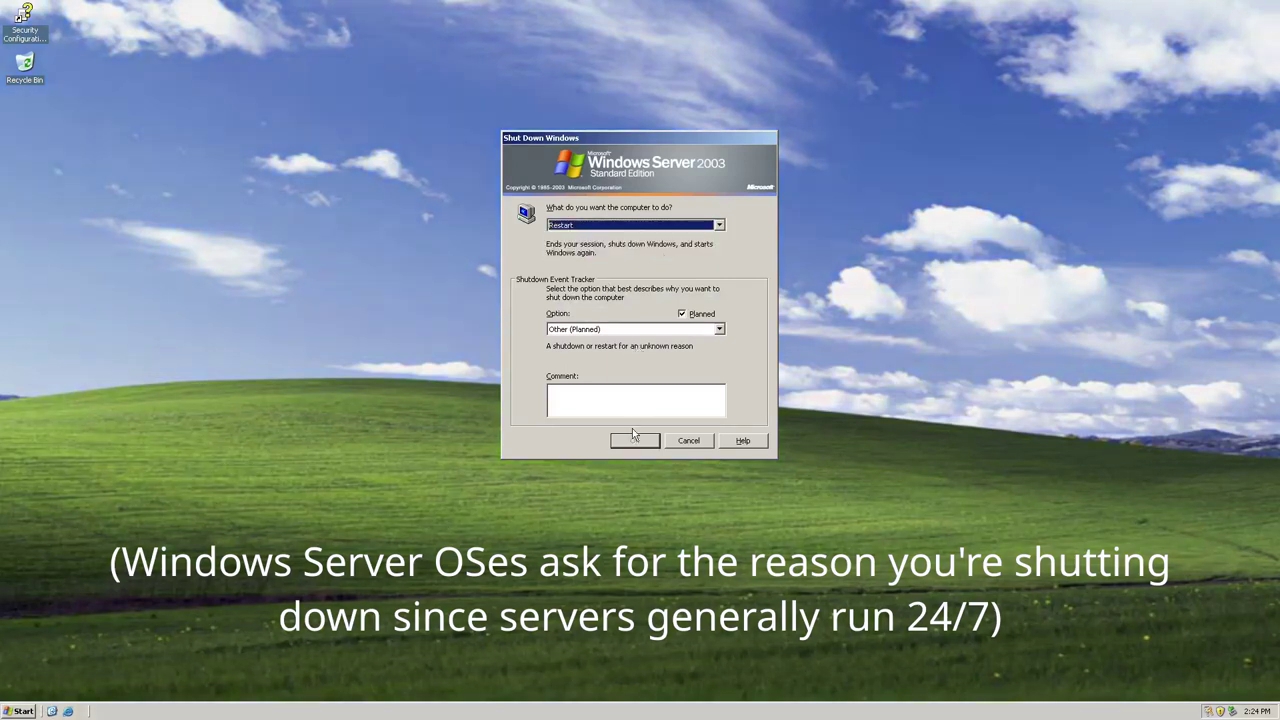
click(658, 329)
click(623, 398)
click(640, 442)
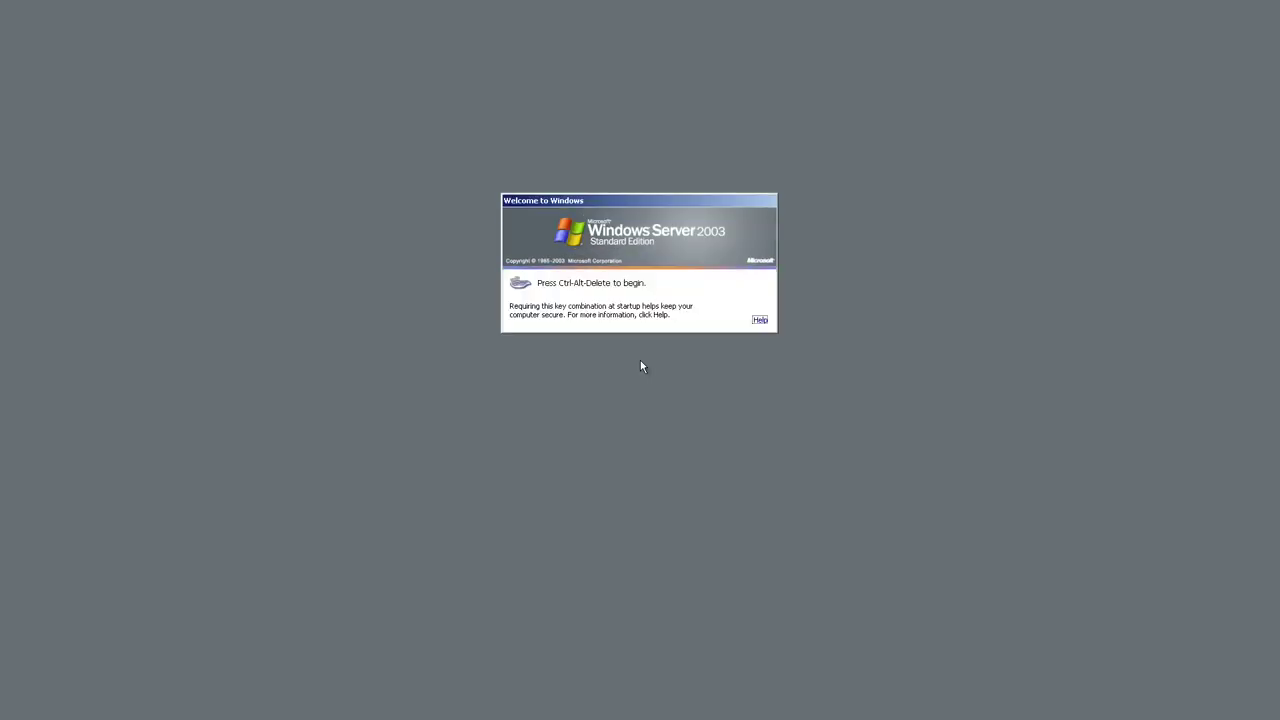
key(ctrl+alt+Delete)
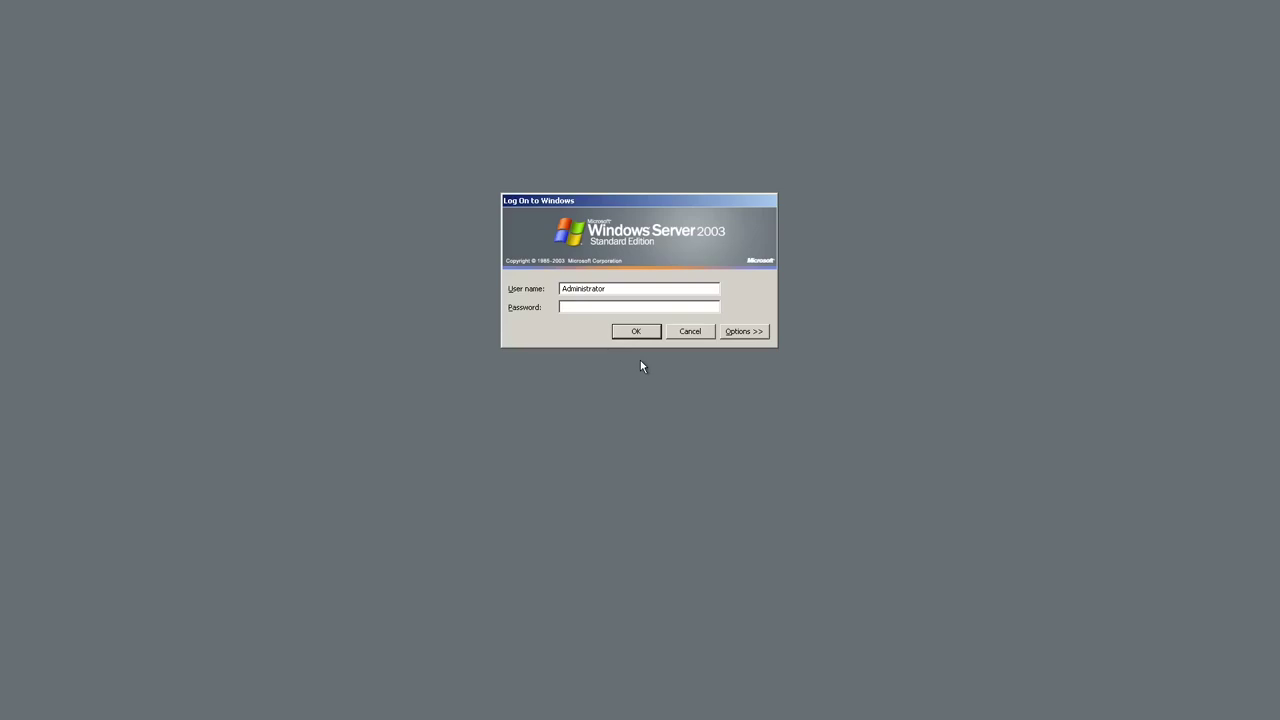
text(•••••••••••)
key(Return)
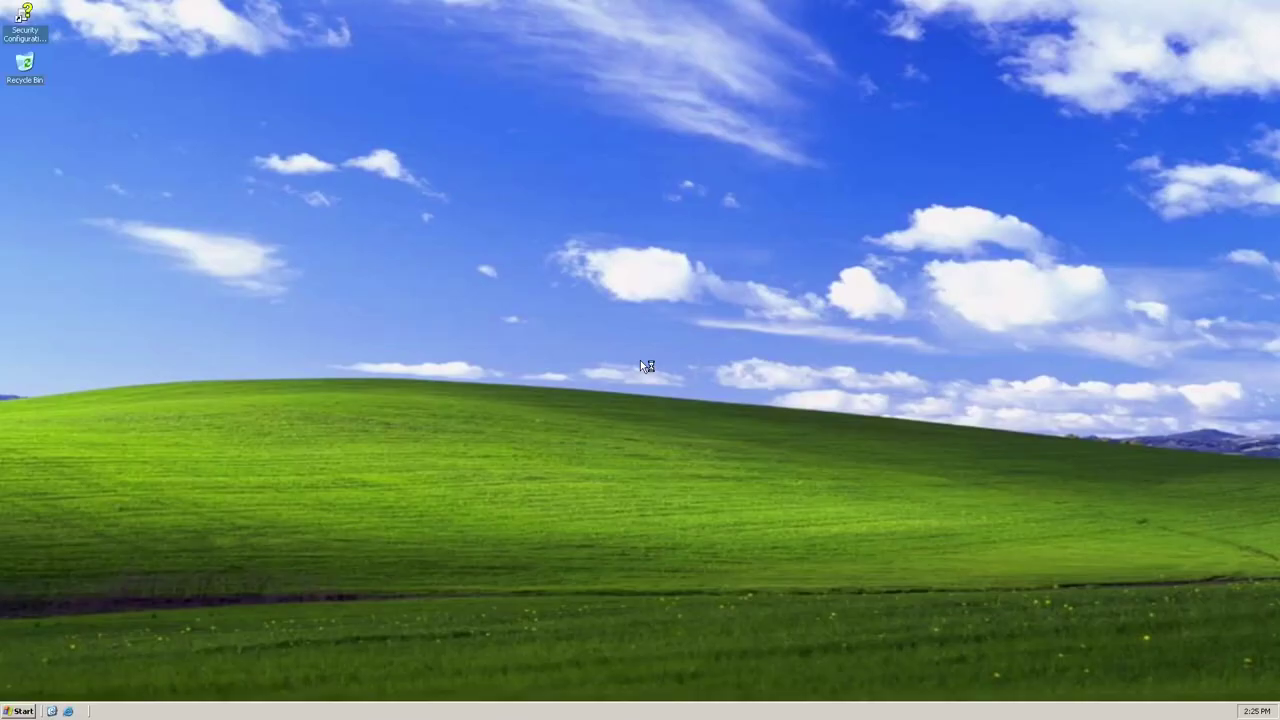
key(super)
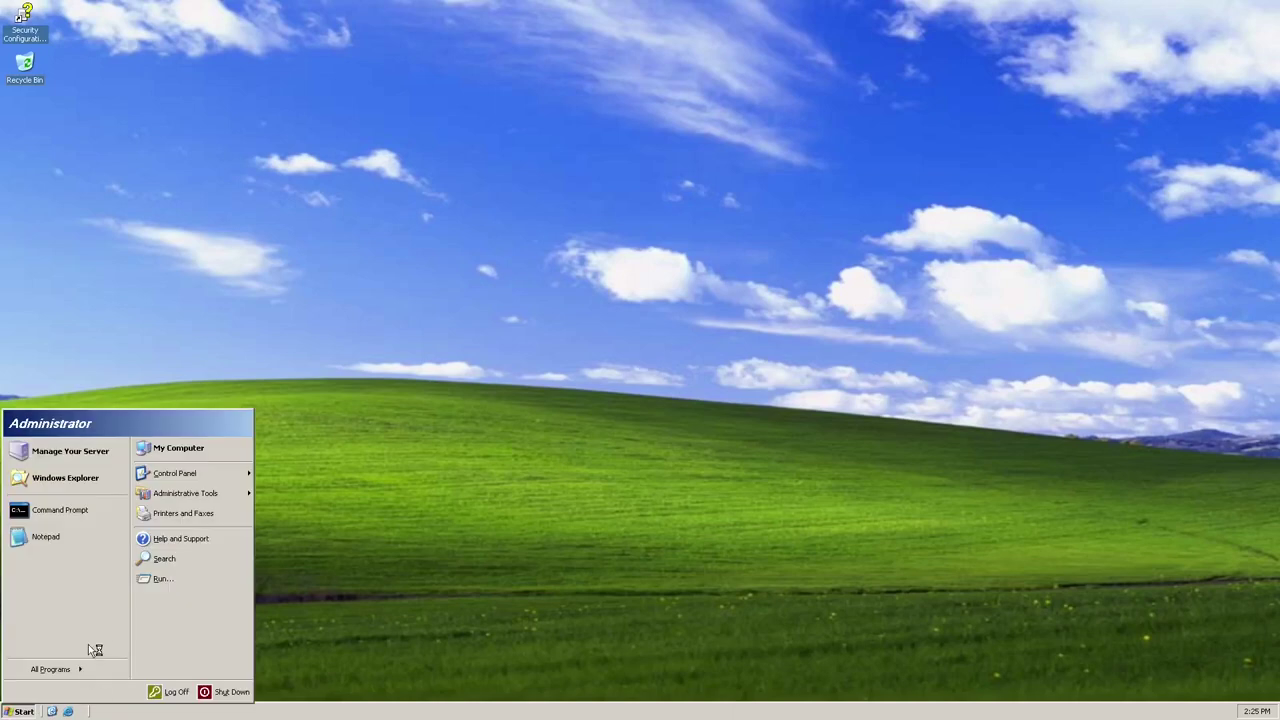
mouse_move(85, 670)
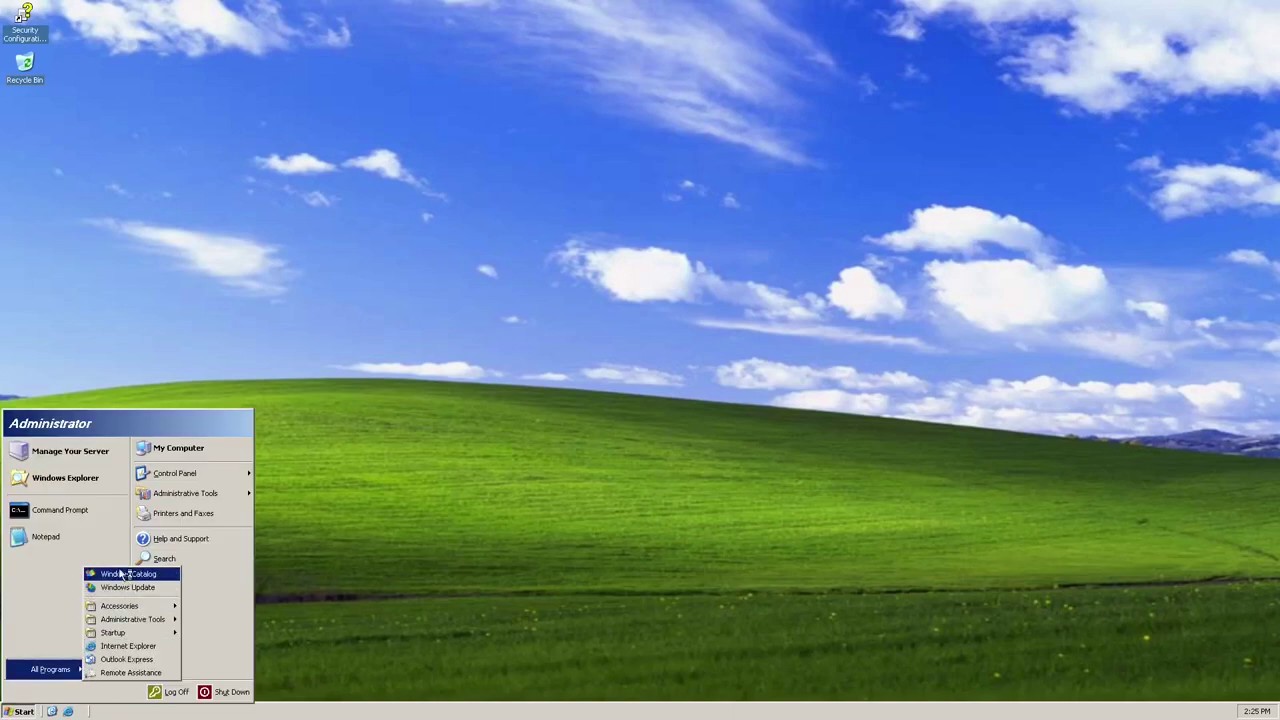
click(400, 468)
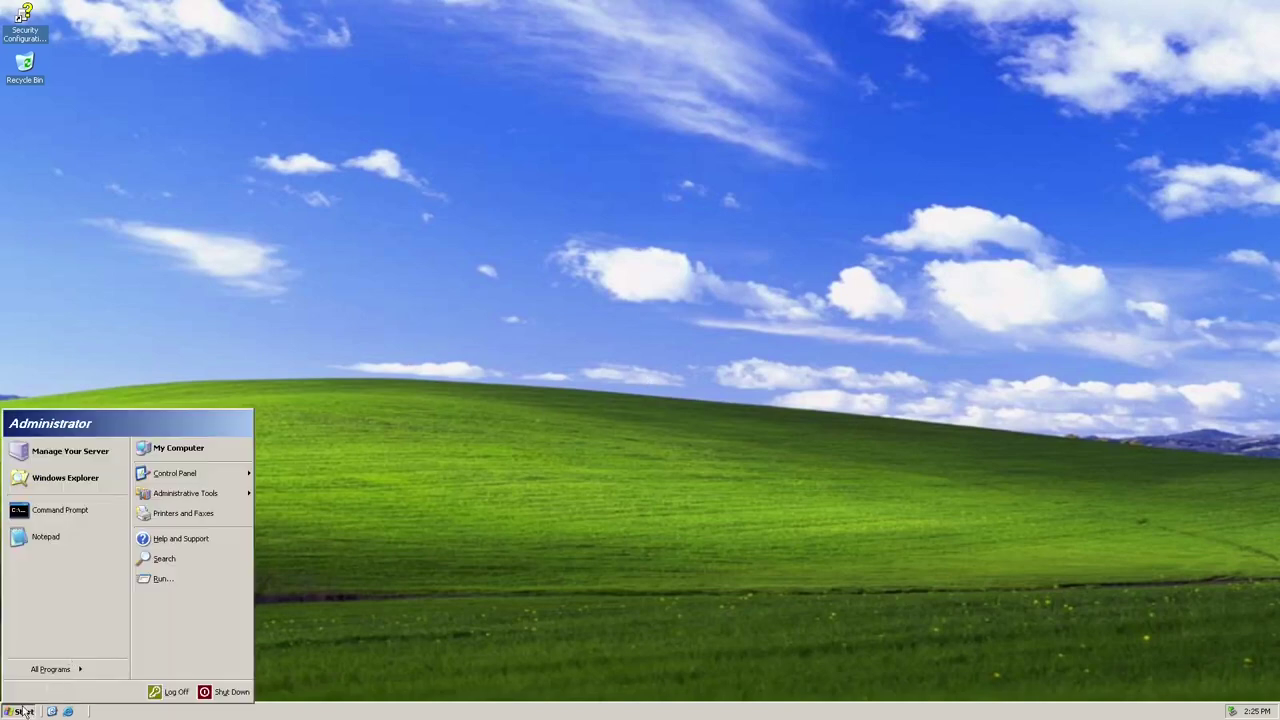